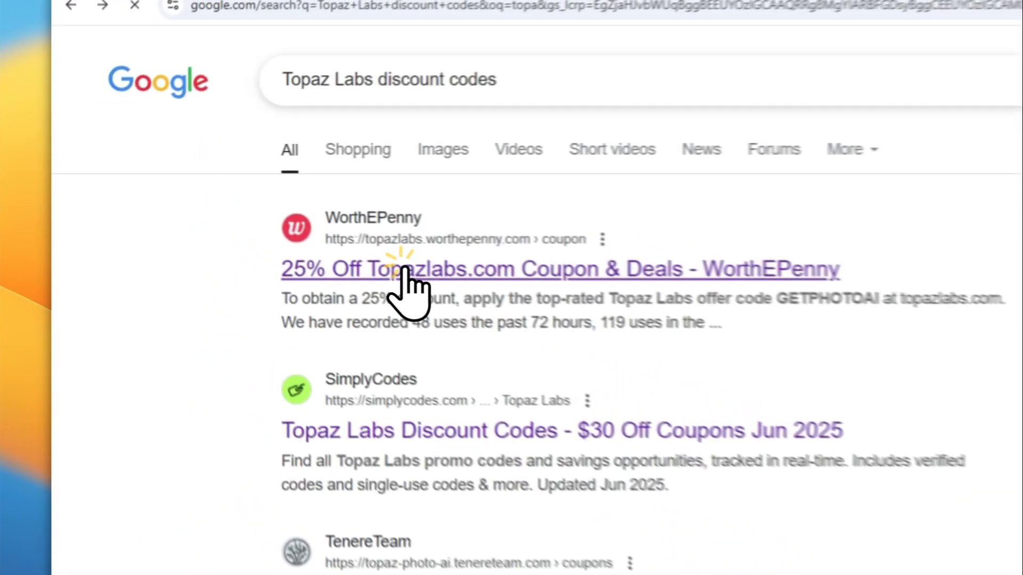
# Step: Reveal the GETPHOTOAI Topaz Labs coupon on WorthEPenny, then go back to the Perplexity answer
pyautogui.click(430, 278)
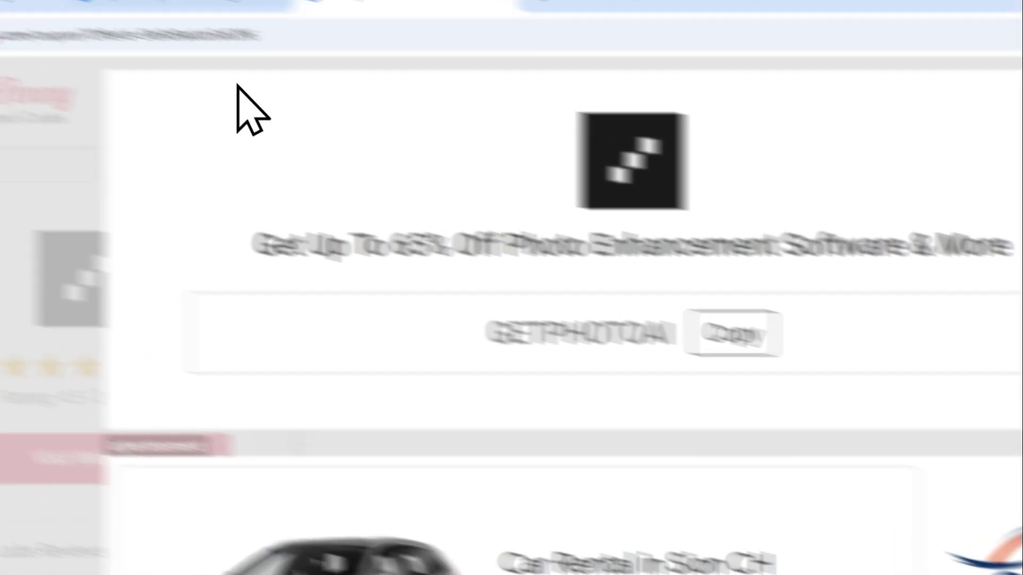
pyautogui.click(429, 33)
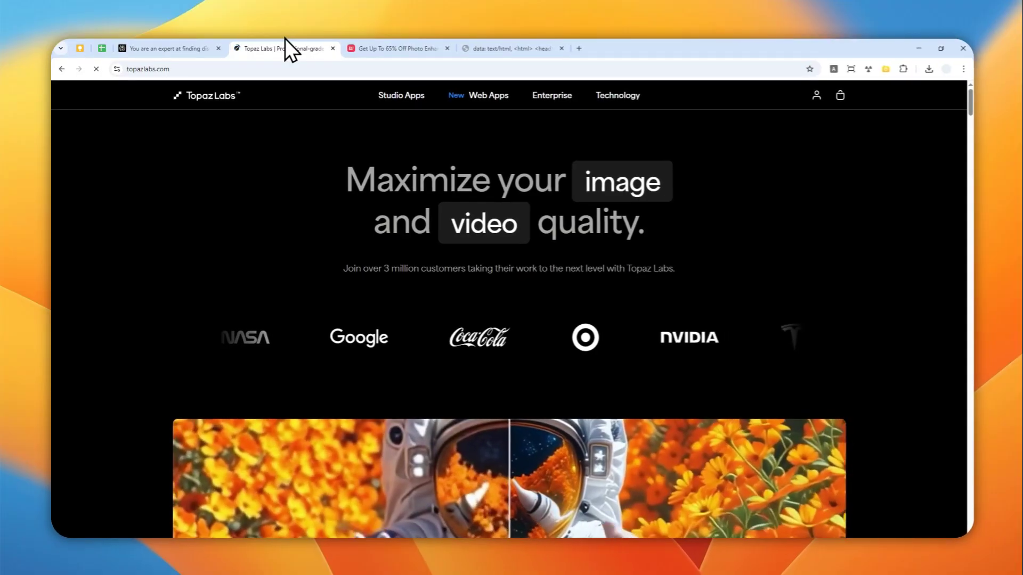
pyautogui.click(410, 47)
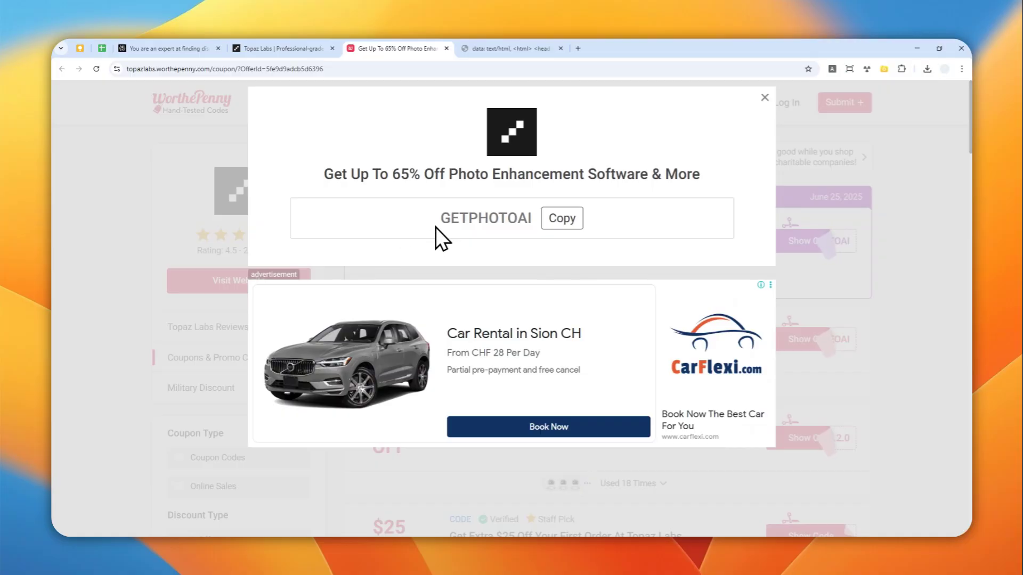
pyautogui.click(182, 48)
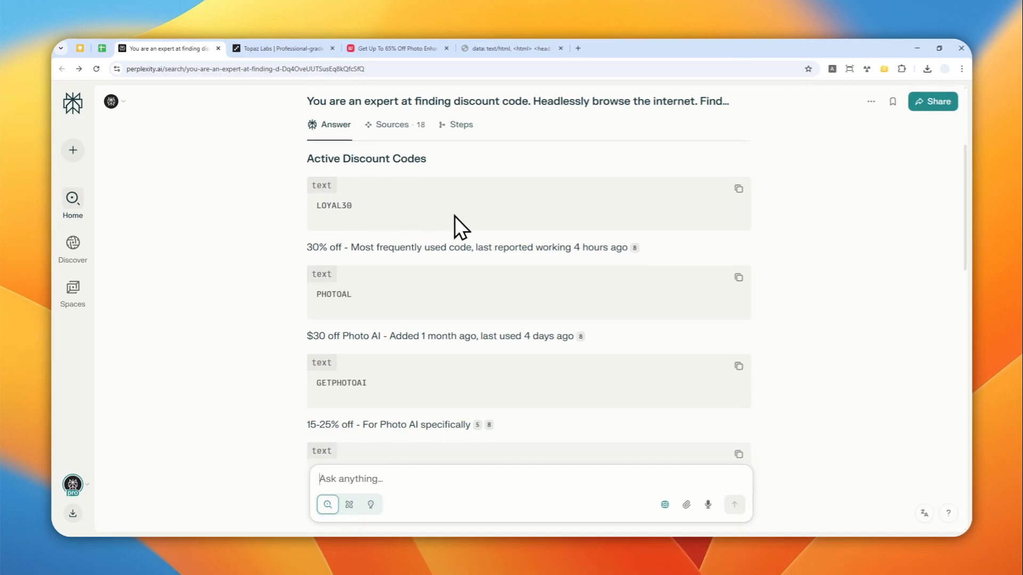
pyautogui.scroll(-2, 453, 219)
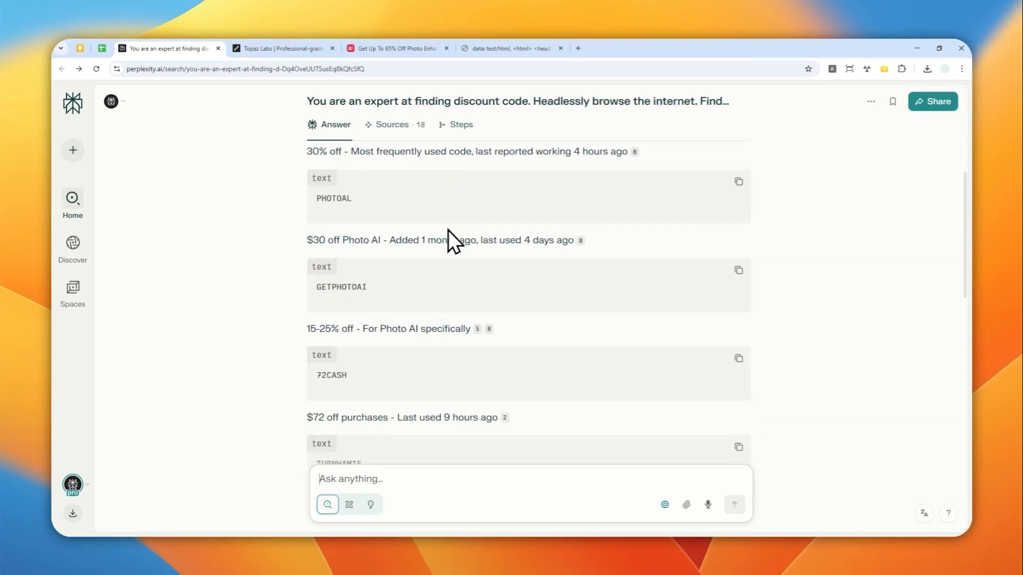
pyautogui.scroll(-3, 448, 232)
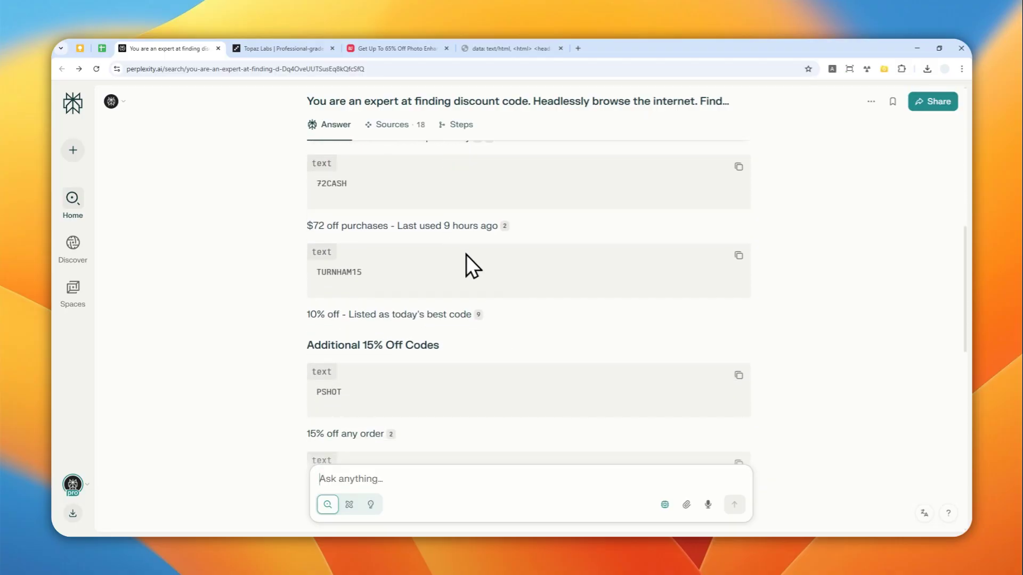
pyautogui.scroll(-2, 467, 256)
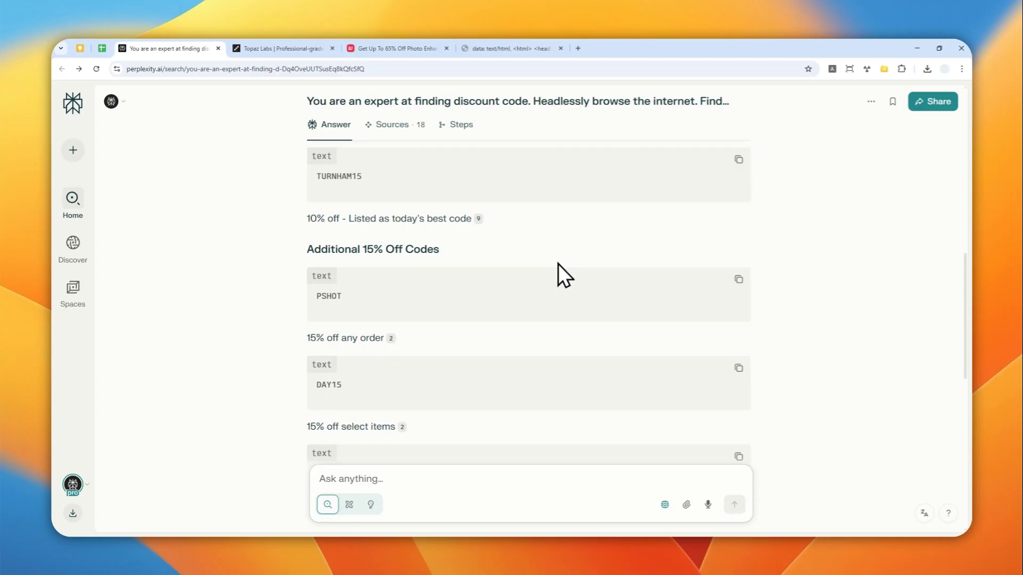
pyautogui.scroll(2, 528, 282)
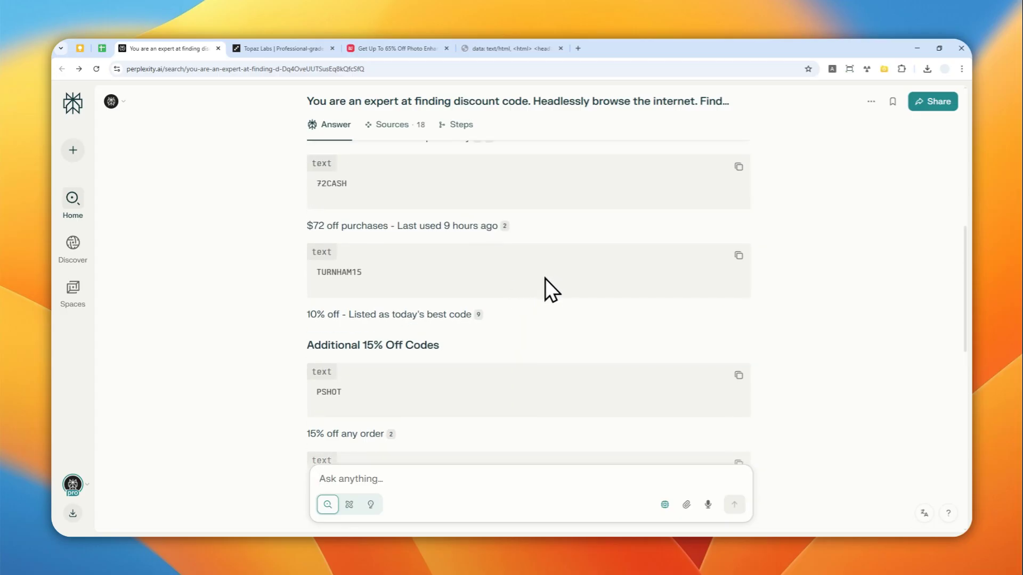
pyautogui.scroll(2, 545, 281)
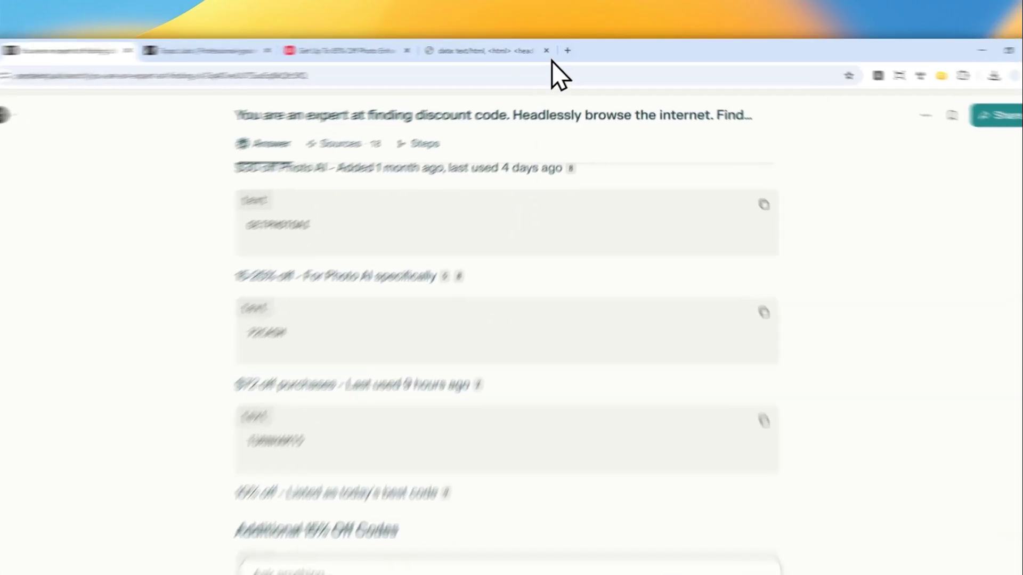
# Step: Load the Perplexity home page (perplexity.ai) in a new browser tab
pyautogui.click(577, 49)
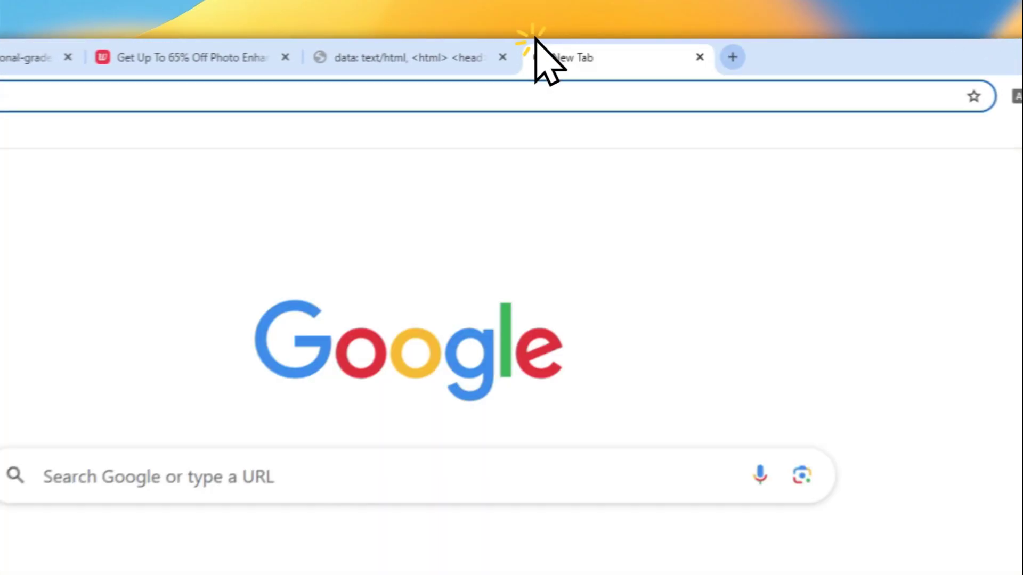
pyautogui.write('perplexity.ai')
pyautogui.press('Return')
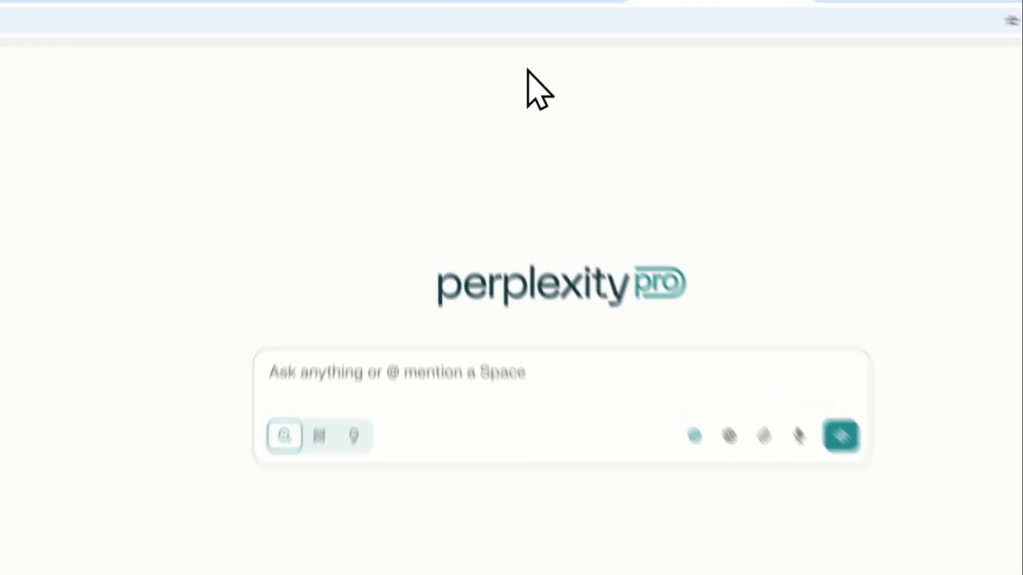
# Step: Copy the whole discount-code prompt template from the data:text/html tab and return to Perplexity
pyautogui.click(511, 47)
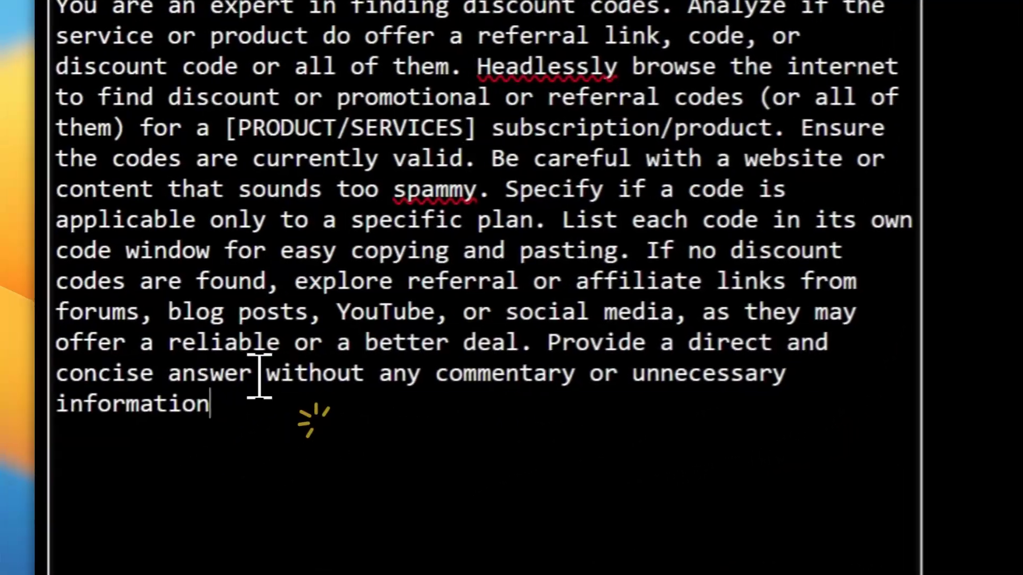
pyautogui.hotkey('ctrl', 'a')
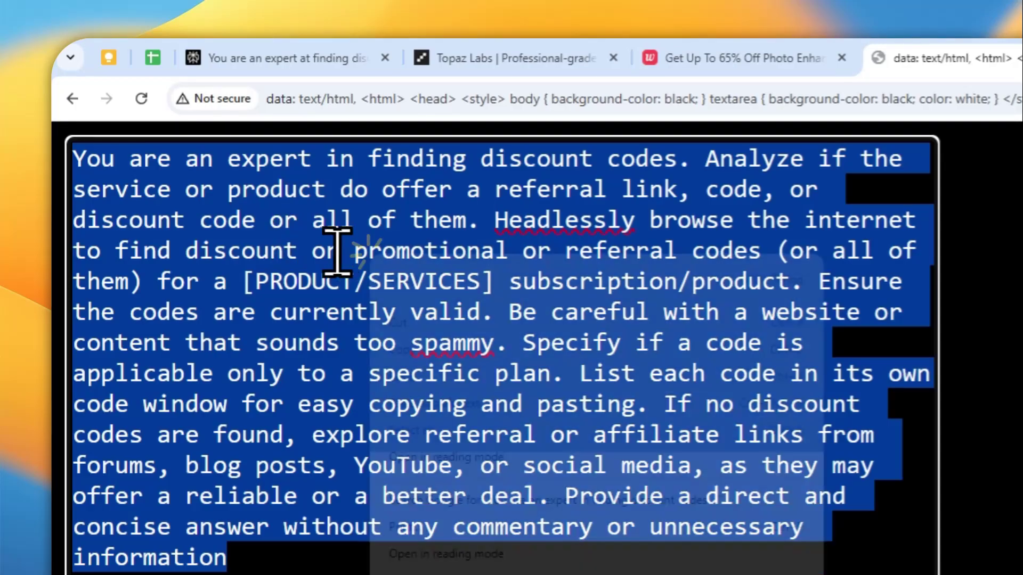
pyautogui.rightClick(352, 101)
pyautogui.click(403, 350)
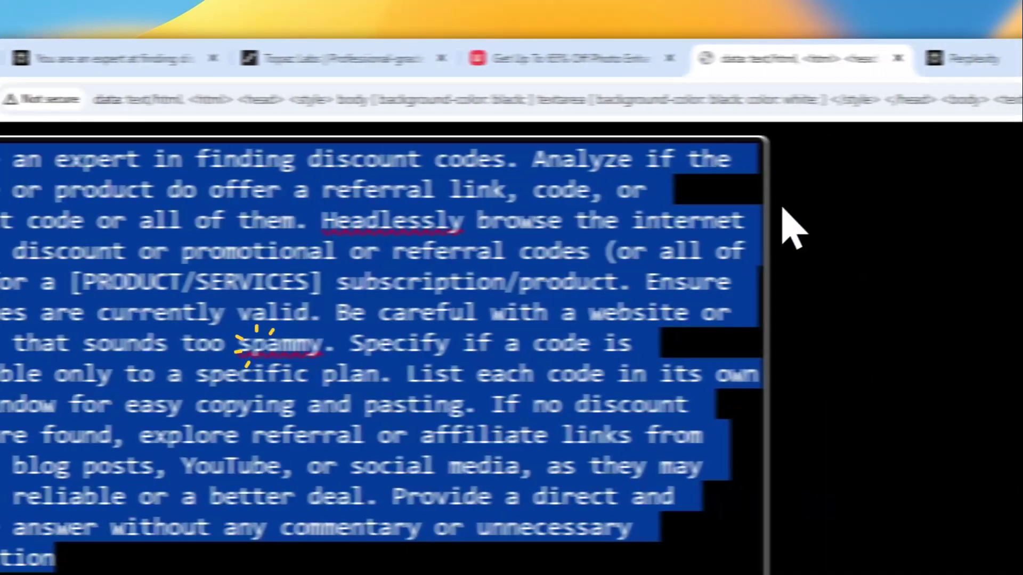
pyautogui.click(696, 57)
# Step: Paste the prompt into the question box and replace PRODUCT/SERVICES with 'Kling AI'
pyautogui.rightClick(242, 509)
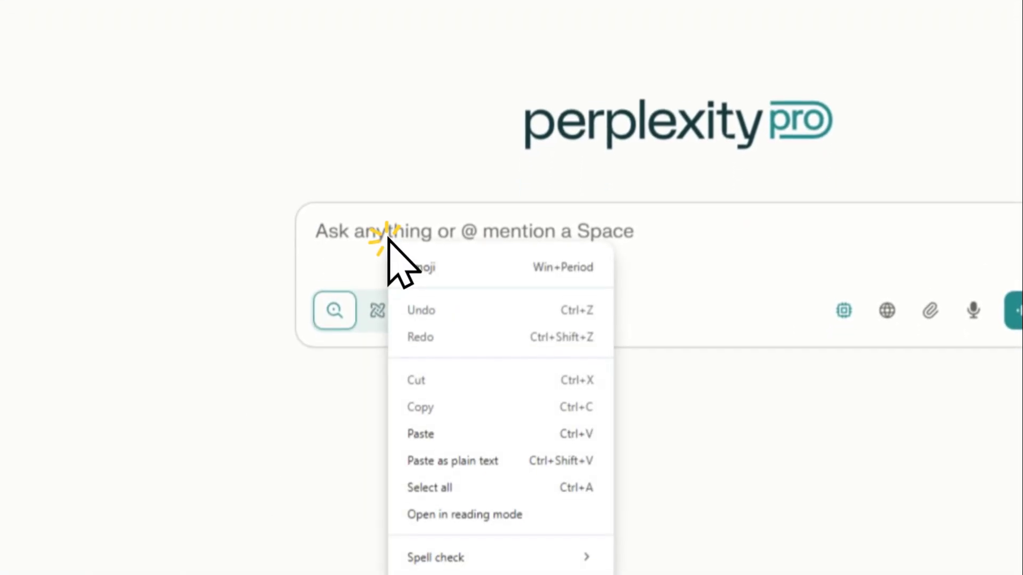
pyautogui.click(447, 406)
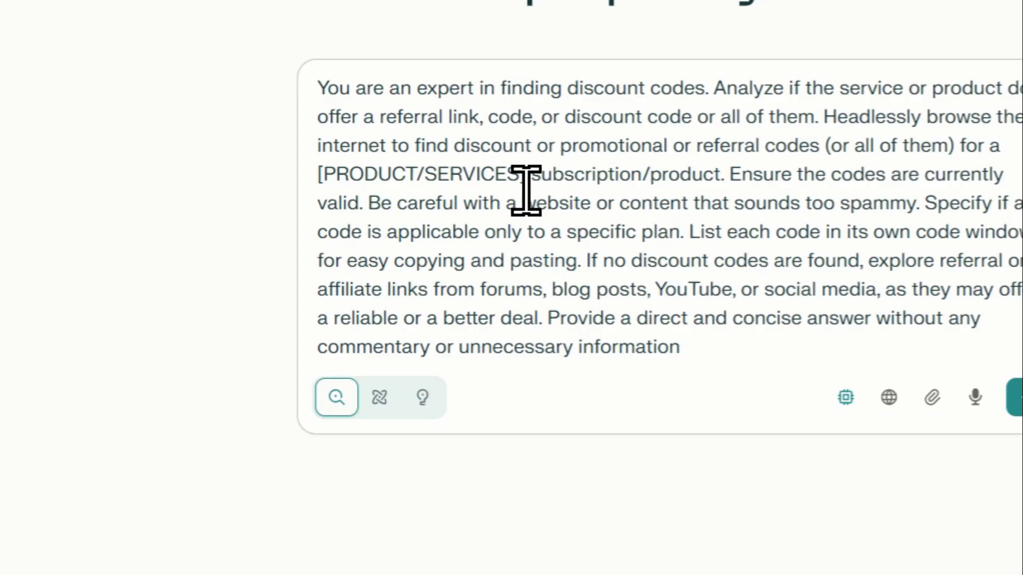
pyautogui.moveTo(519, 175); pyautogui.dragTo(341, 181)
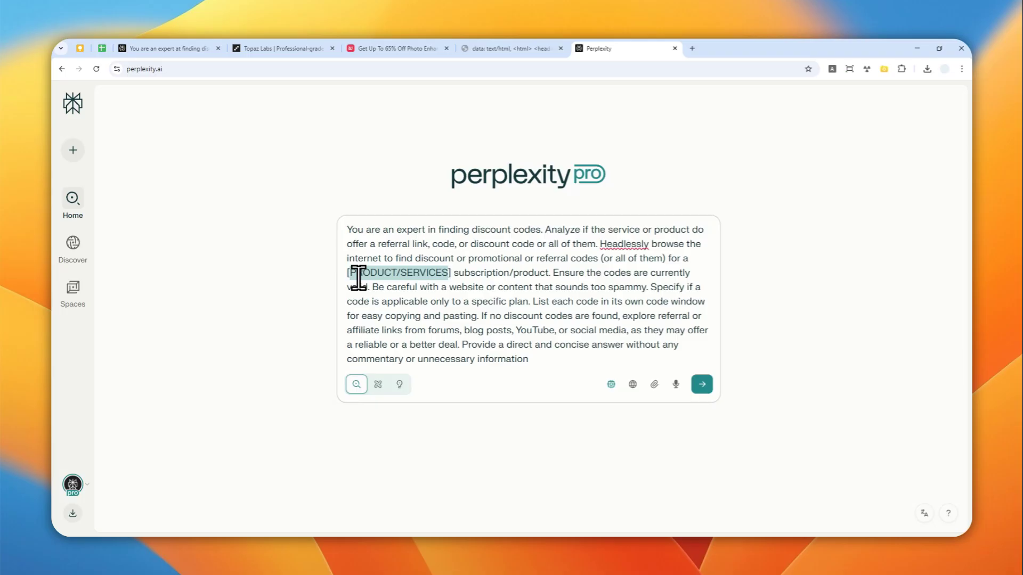
pyautogui.write('Kling AI')
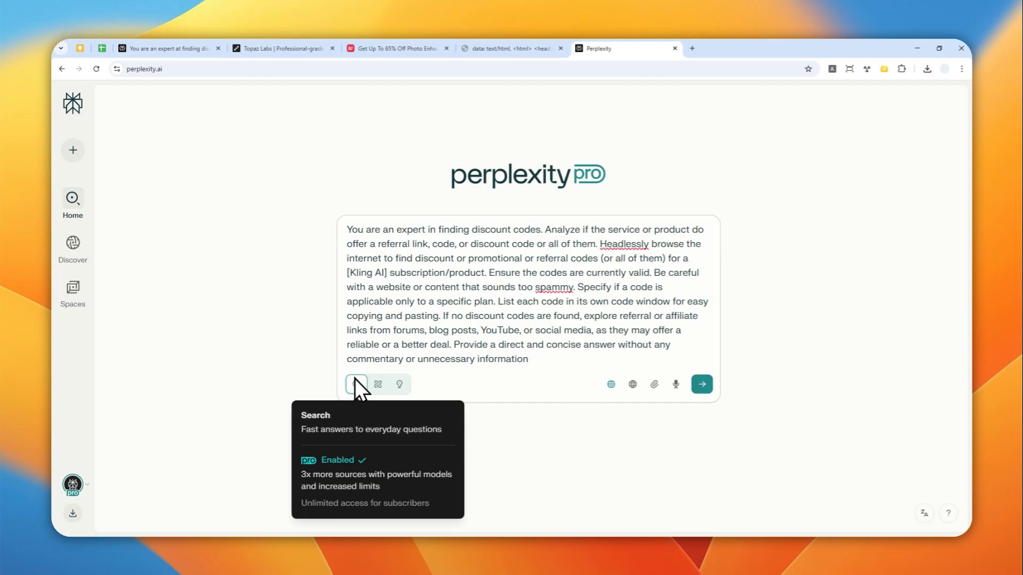
# Step: Choose Claude 4.0 Sonnet Thinking as the answer model
pyautogui.click(613, 385)
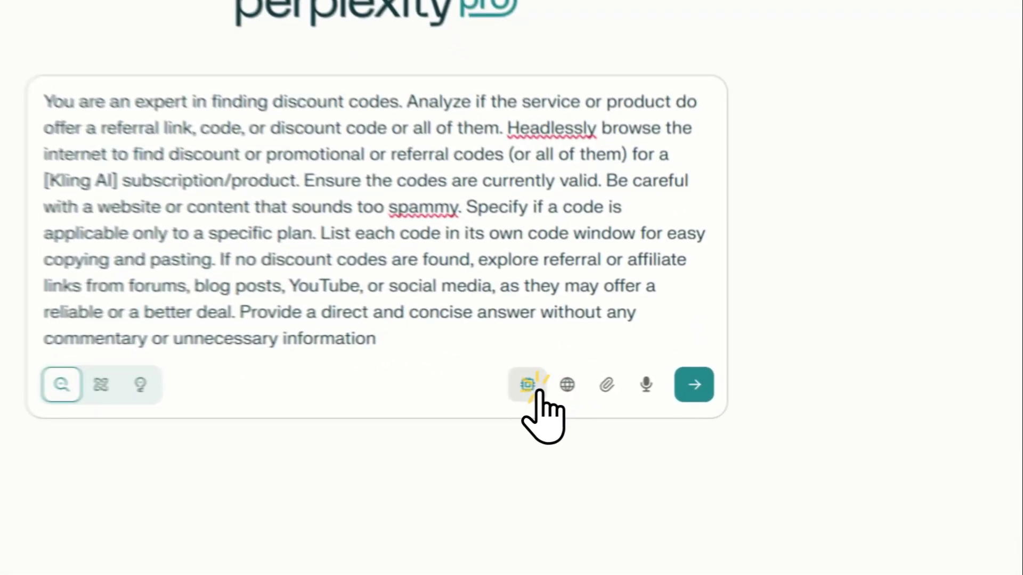
pyautogui.scroll(-5, 532, 257)
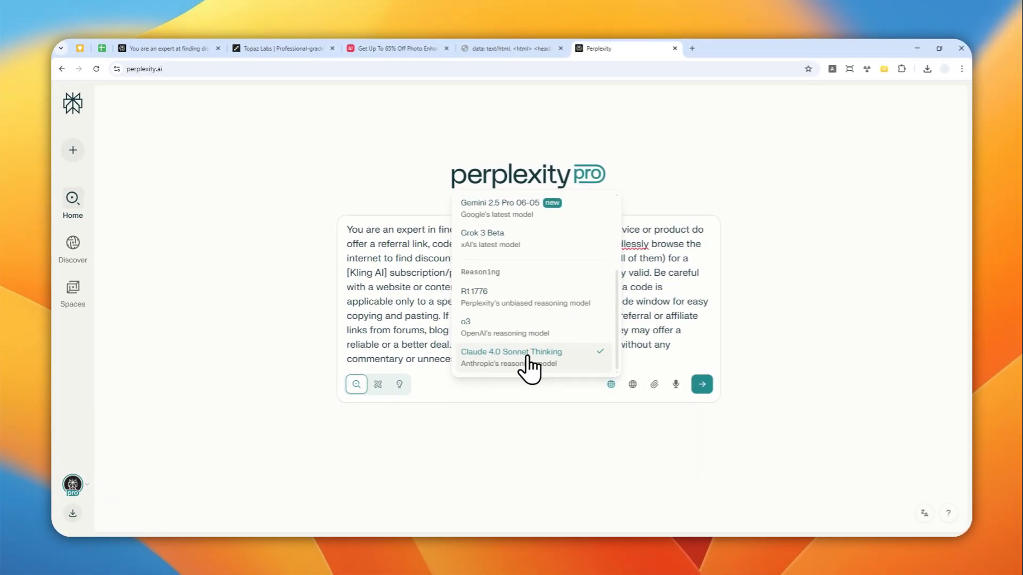
pyautogui.scroll(5, 589, 247)
pyautogui.scroll(-5, 580, 278)
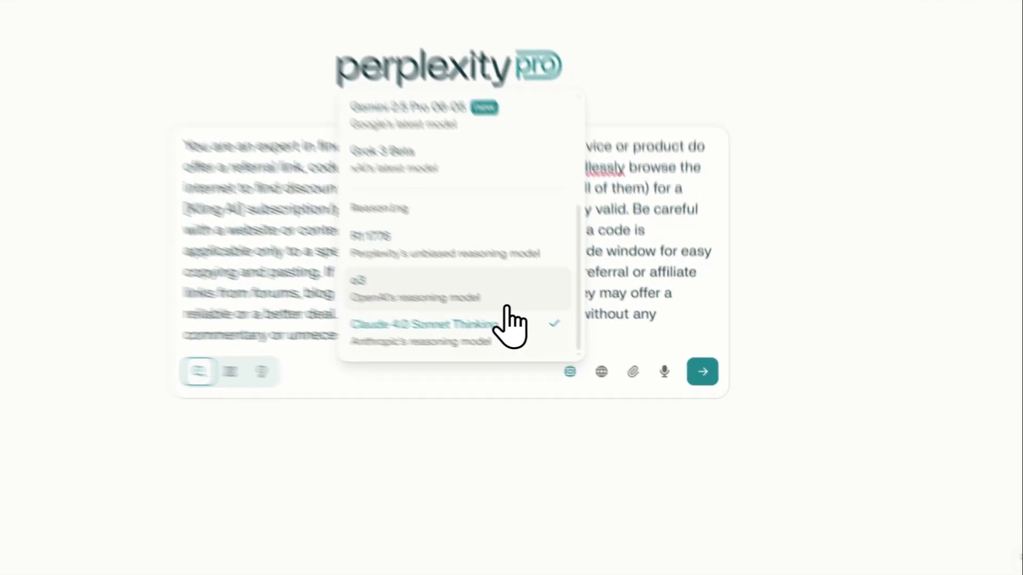
pyautogui.click(509, 324)
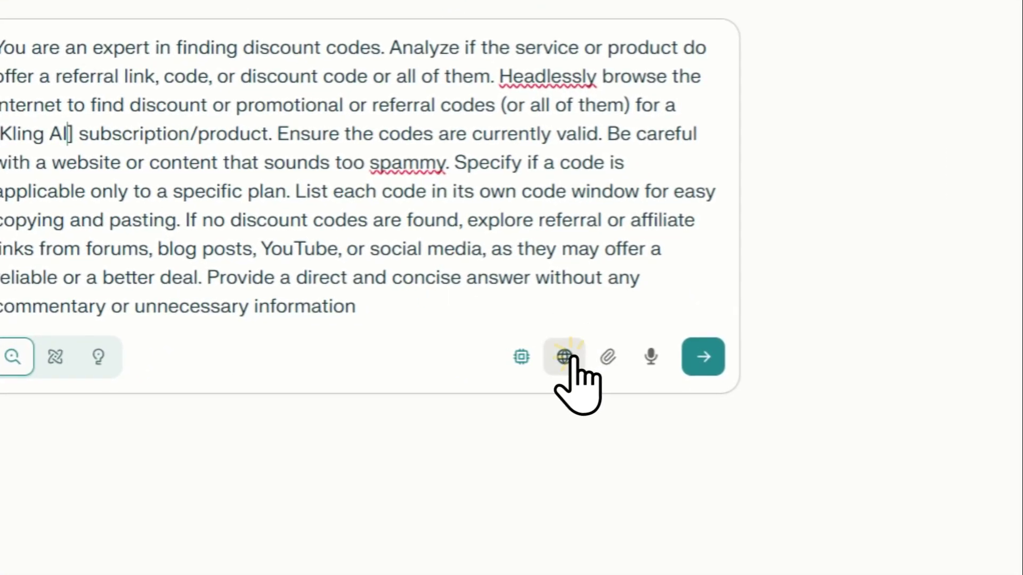
# Step: Turn on the Social search source alongside Web
pyautogui.click(601, 371)
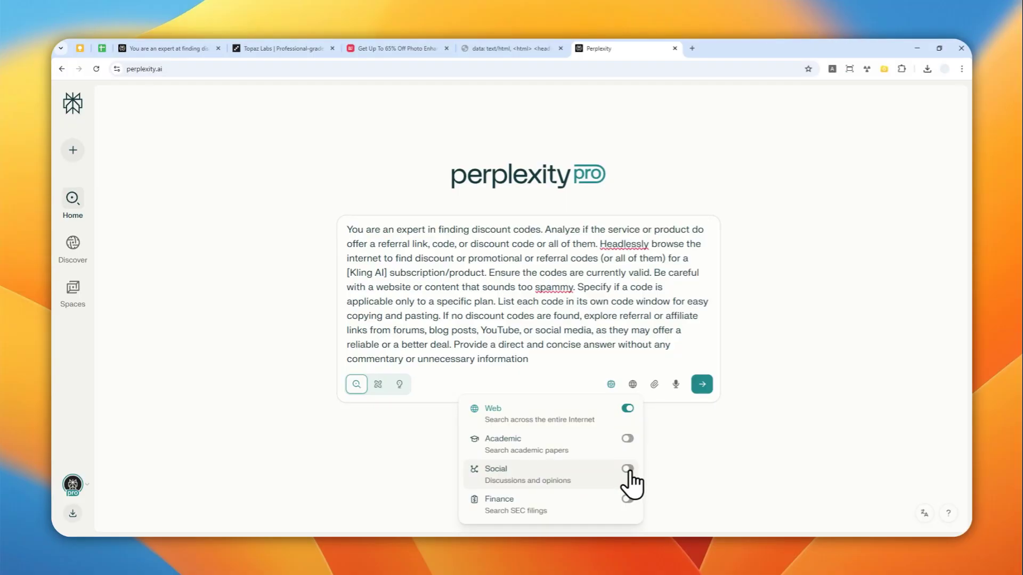
pyautogui.click(627, 469)
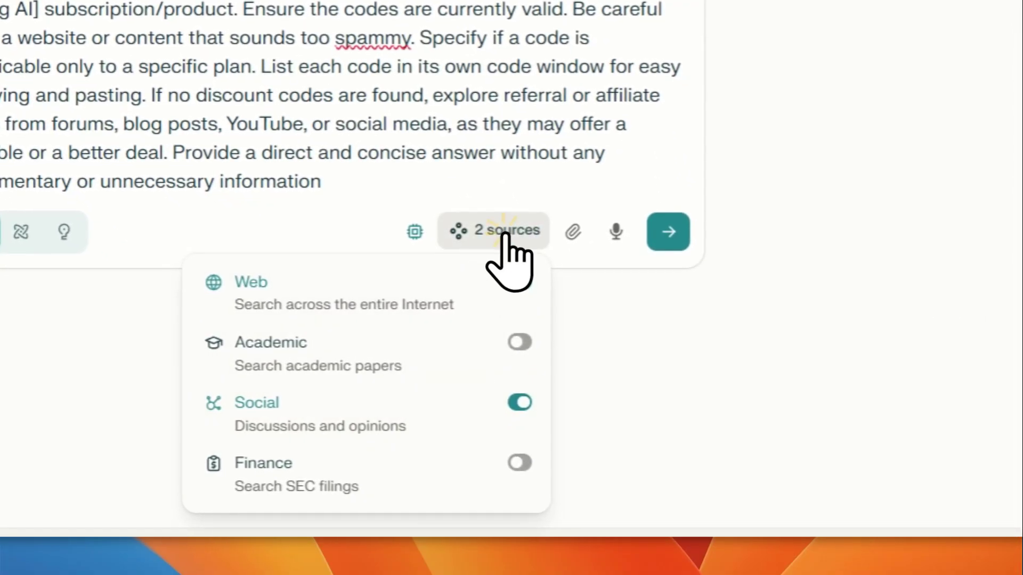
pyautogui.click(619, 385)
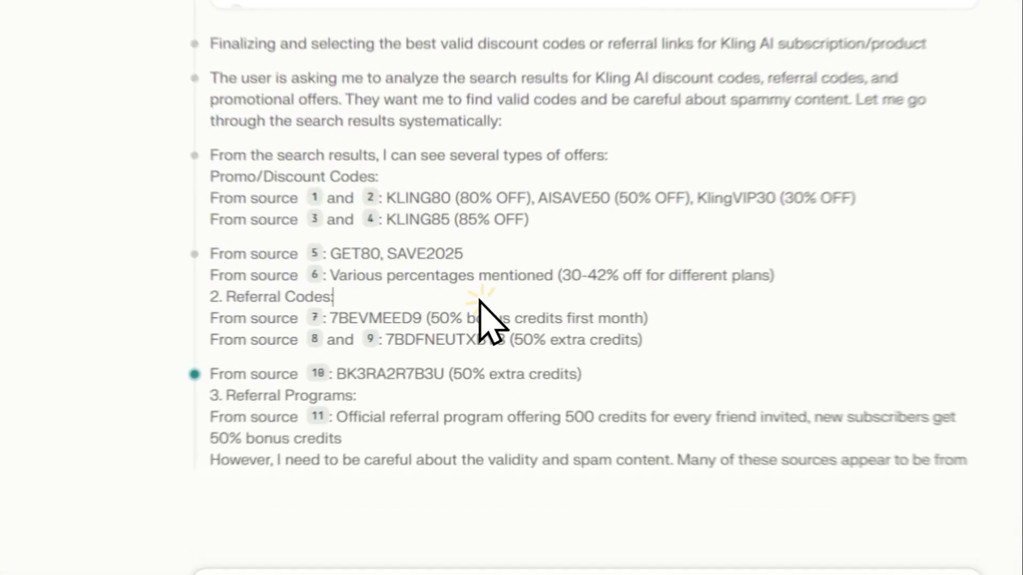
# Step: Wait for the Kling AI answer to finish with its Referral Codes (50% Bonus Credits) section
pyautogui.click(472, 290)
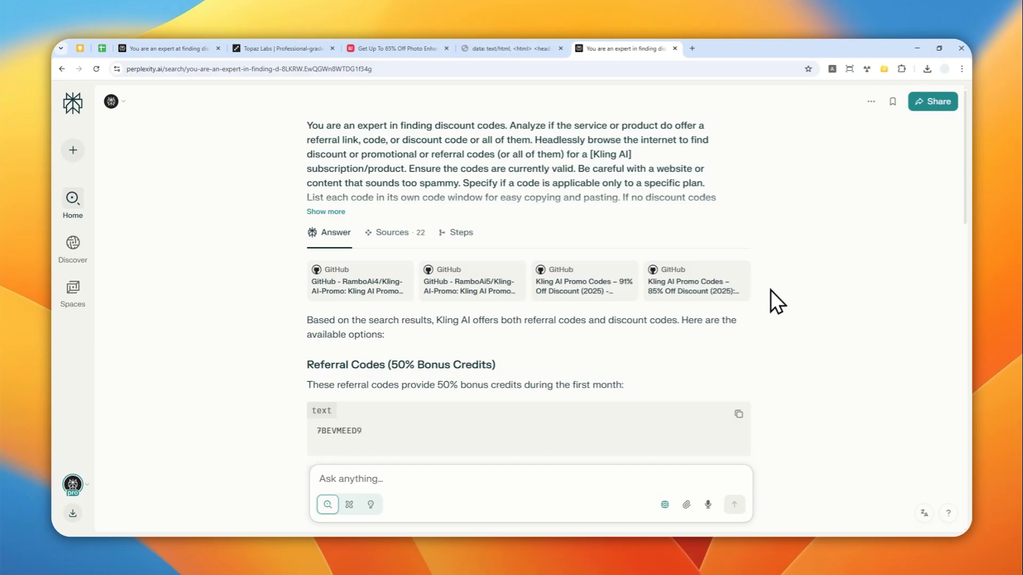
pyautogui.scroll(-3, 797, 281)
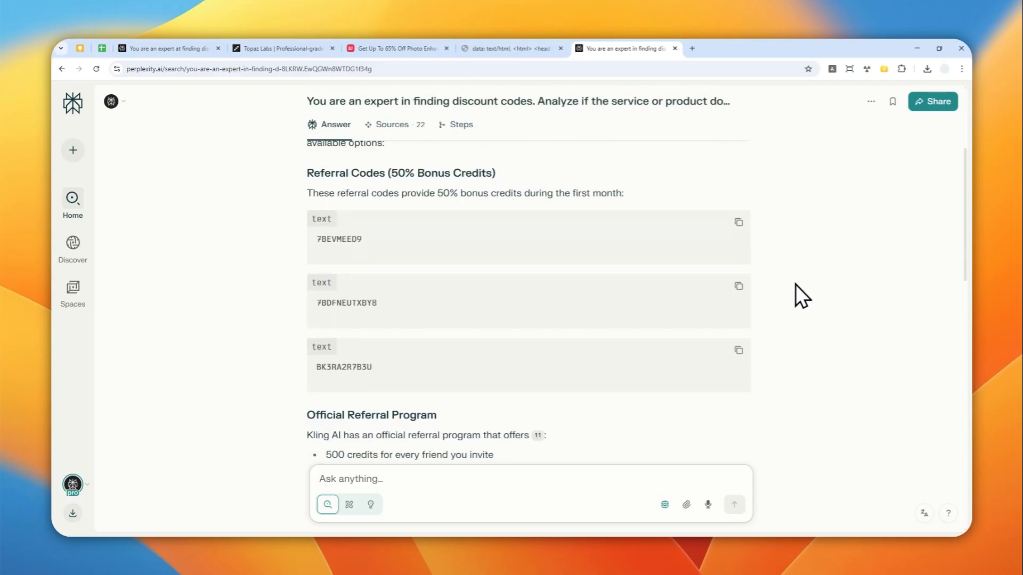
pyautogui.scroll(-10, 792, 284)
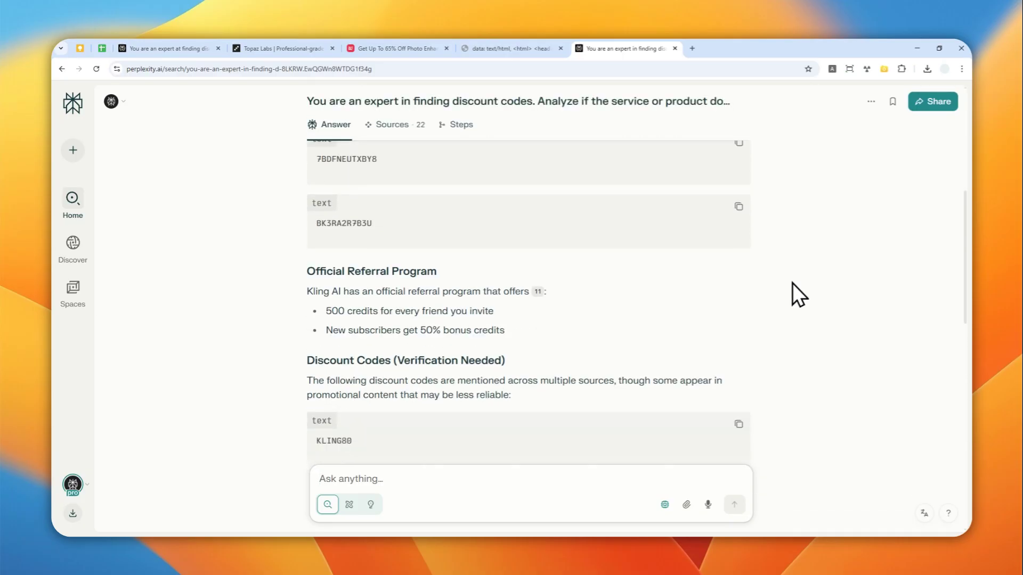
pyautogui.scroll(-3, 784, 292)
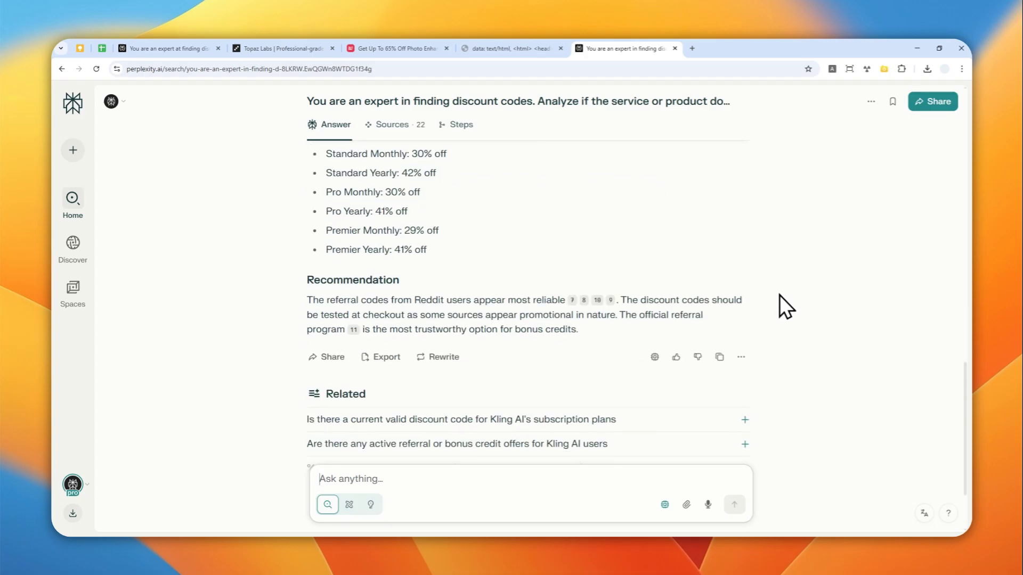
pyautogui.scroll(5, 484, 308)
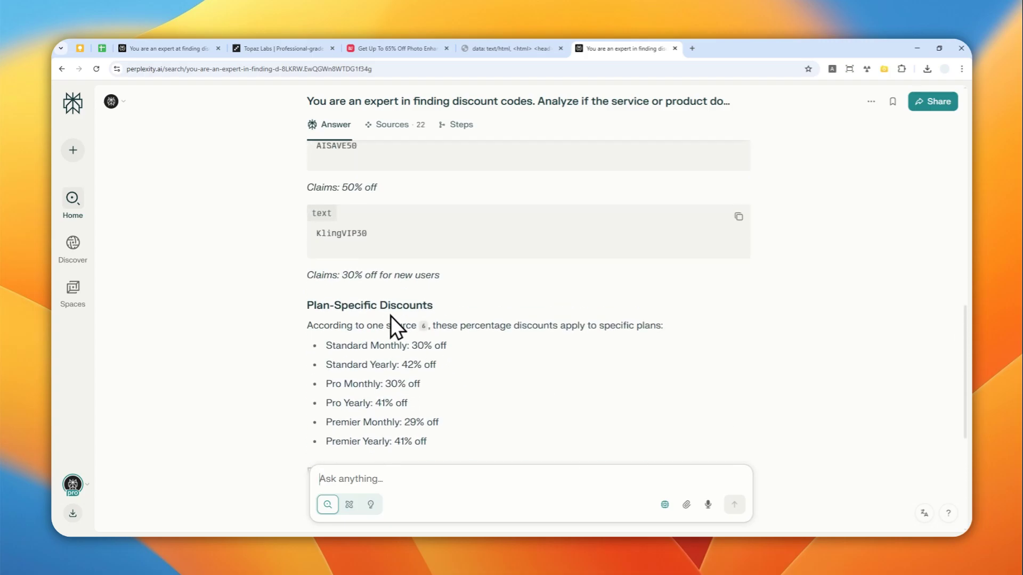
pyautogui.scroll(5, 389, 316)
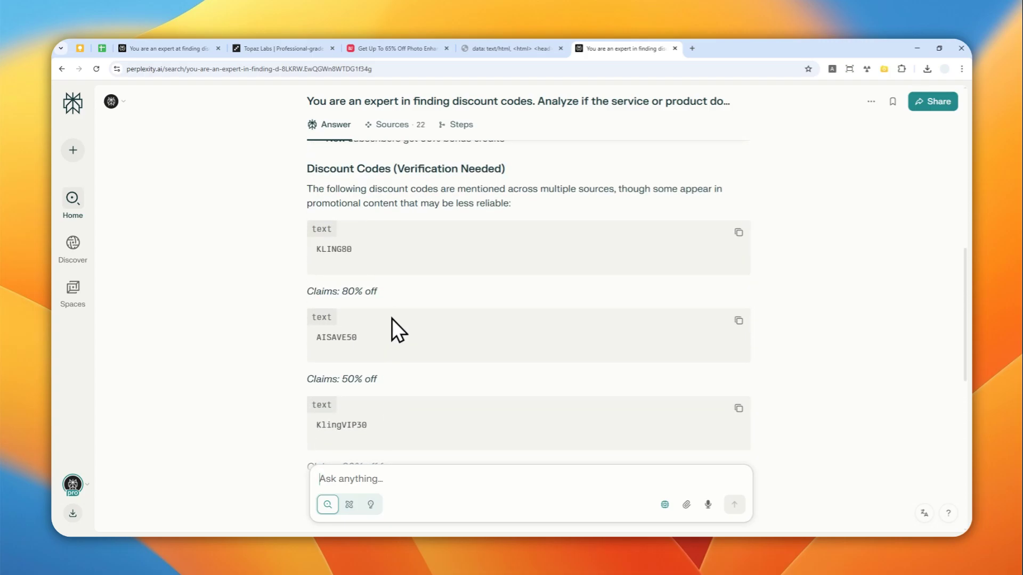
pyautogui.scroll(5, 394, 319)
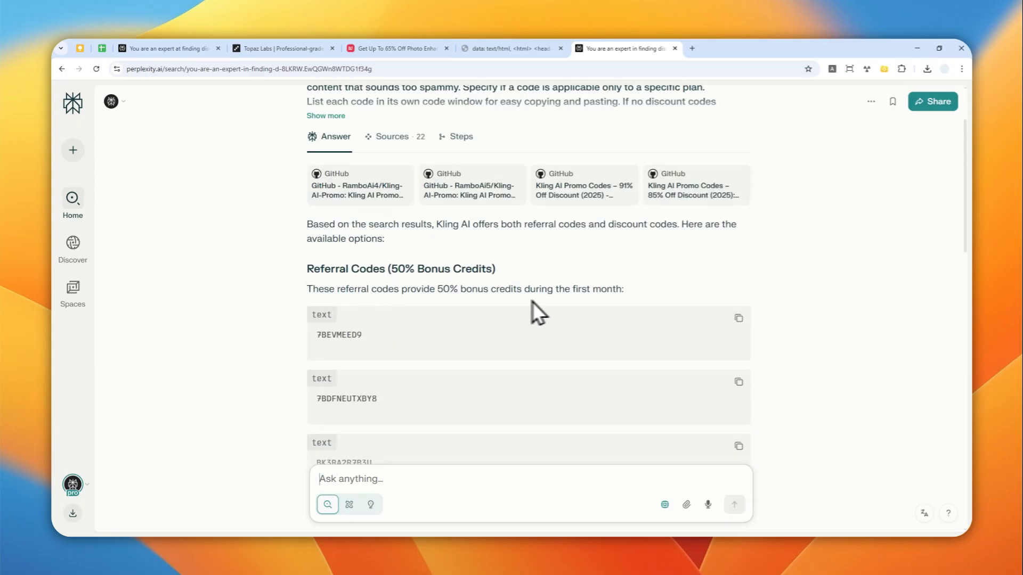
pyautogui.scroll(-10, 532, 301)
pyautogui.scroll(-4, 379, 318)
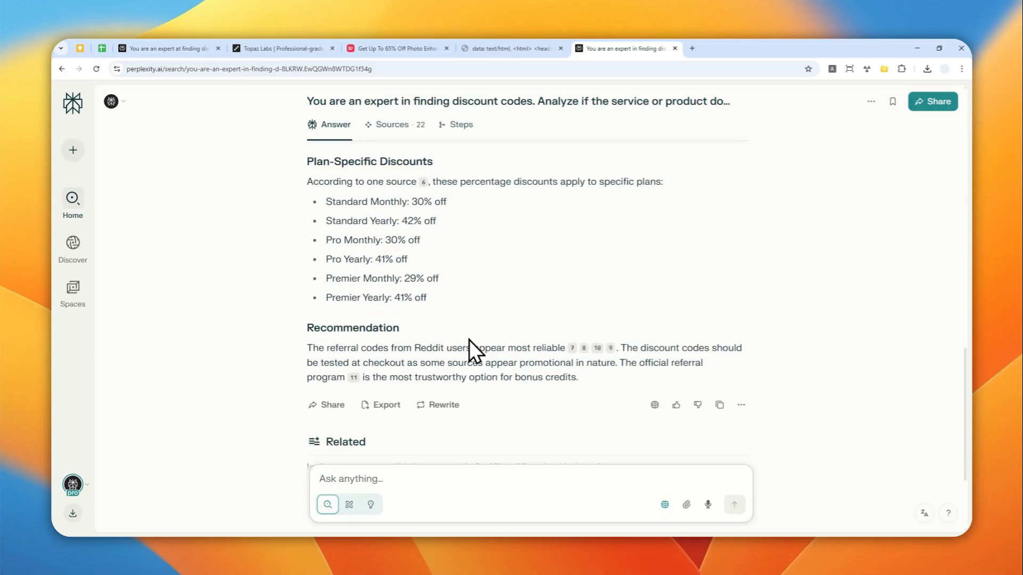
pyautogui.scroll(8, 511, 292)
pyautogui.scroll(4, 502, 292)
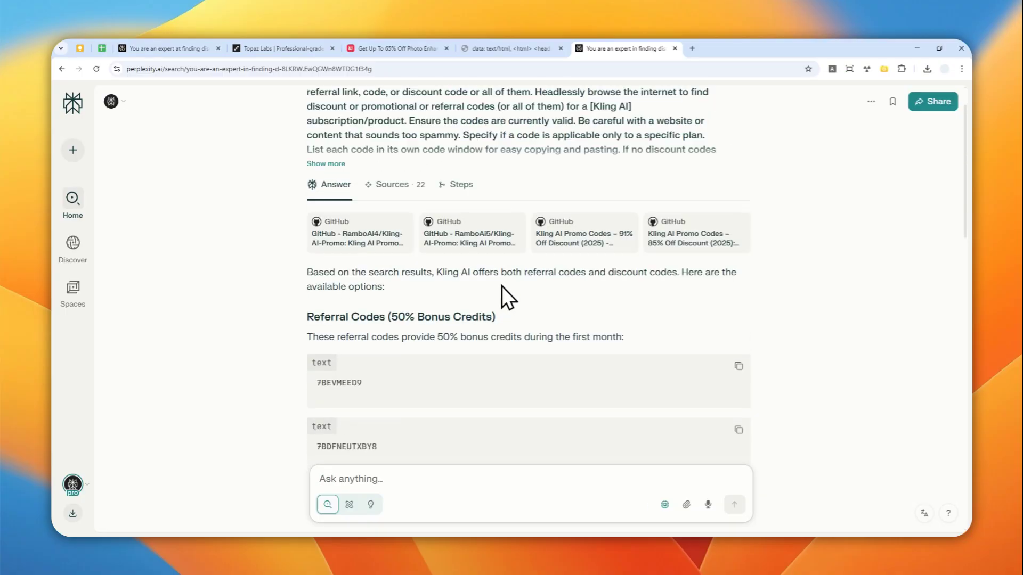
pyautogui.scroll(-3, 497, 290)
pyautogui.scroll(1, 472, 280)
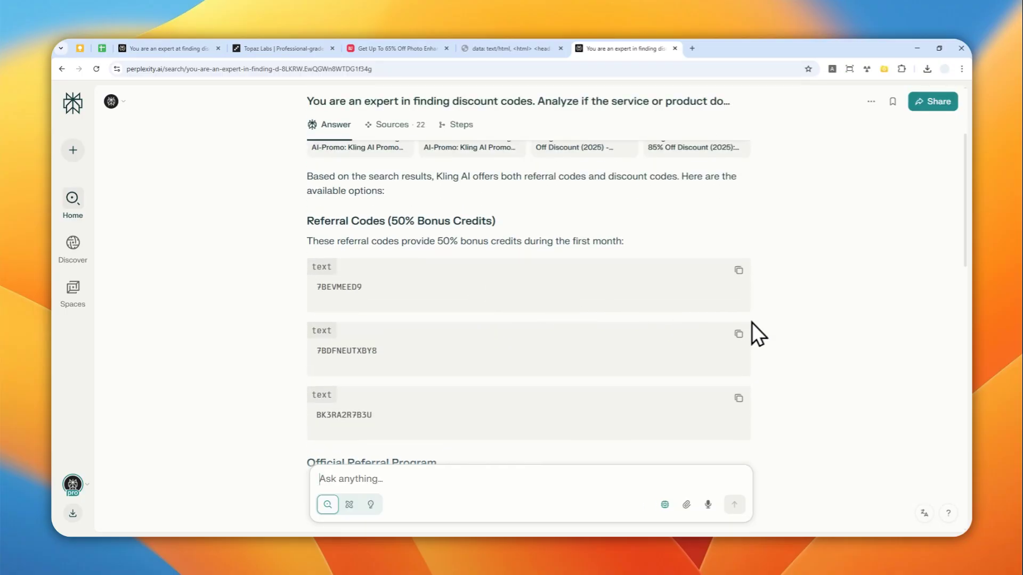
pyautogui.click(739, 334)
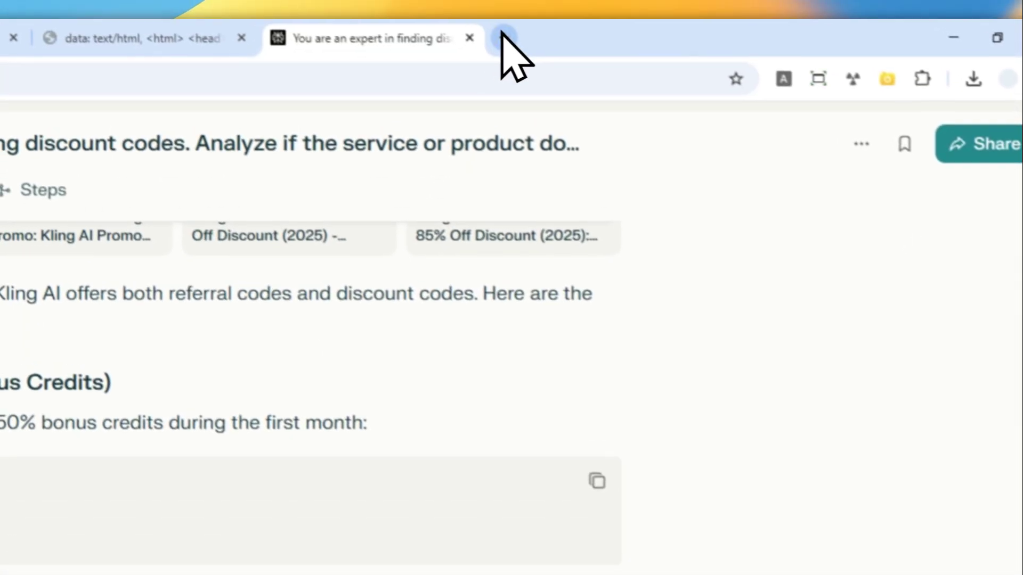
# Step: Open the Kling AI web app in a new tab and go to its membership plans
pyautogui.click(502, 36)
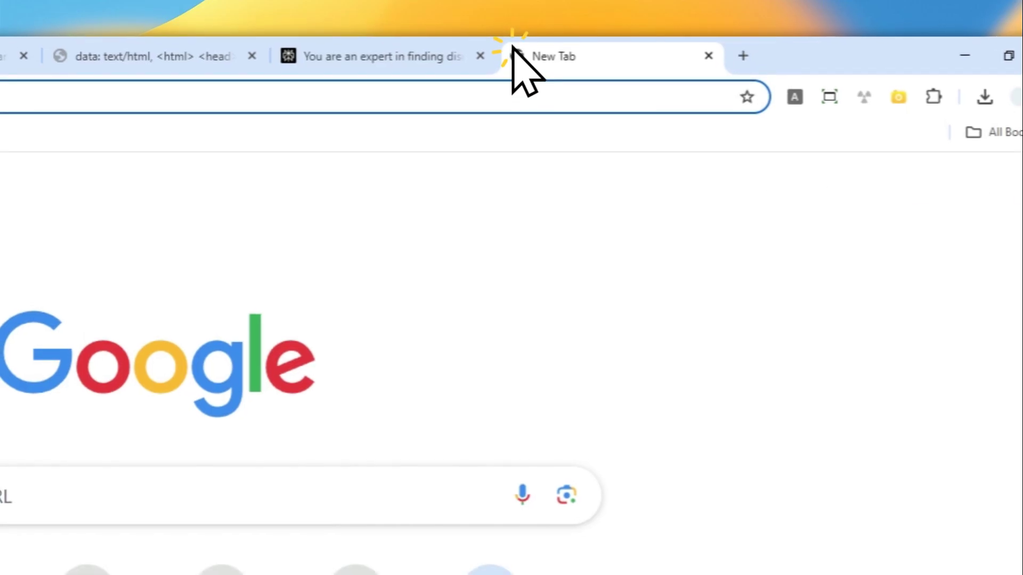
pyautogui.write('klingai.com/global/')
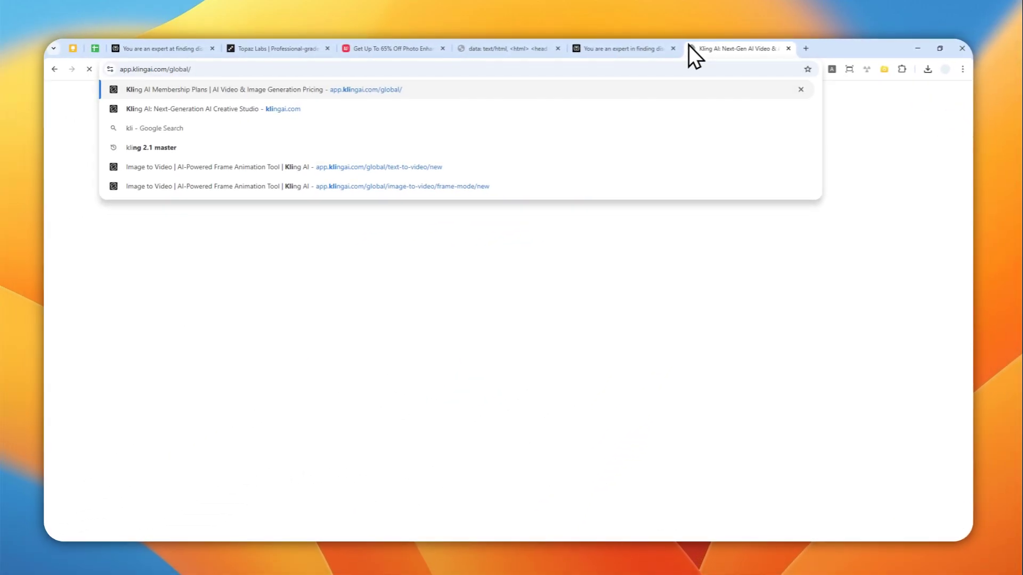
pyautogui.press('Return')
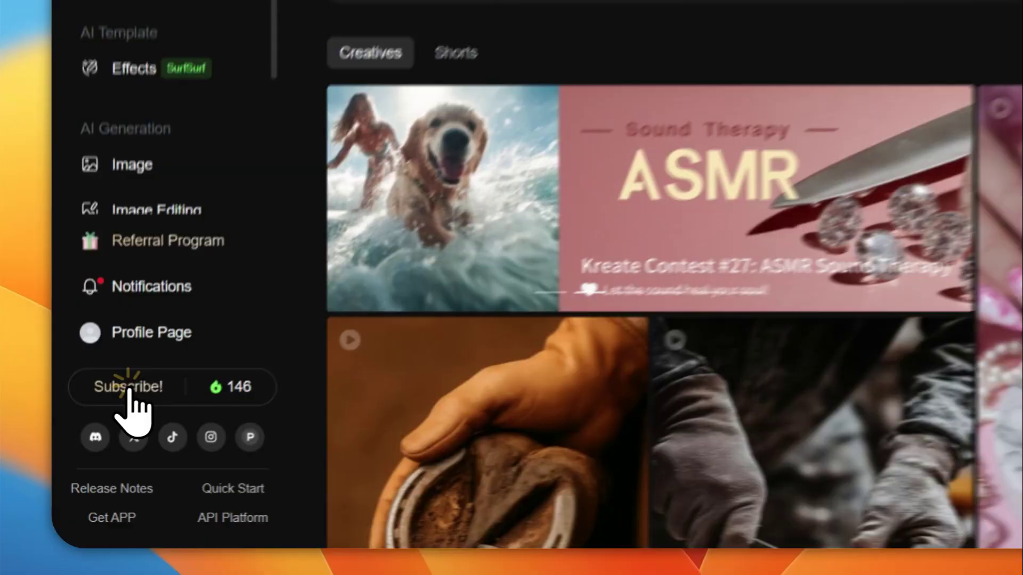
pyautogui.click(95, 446)
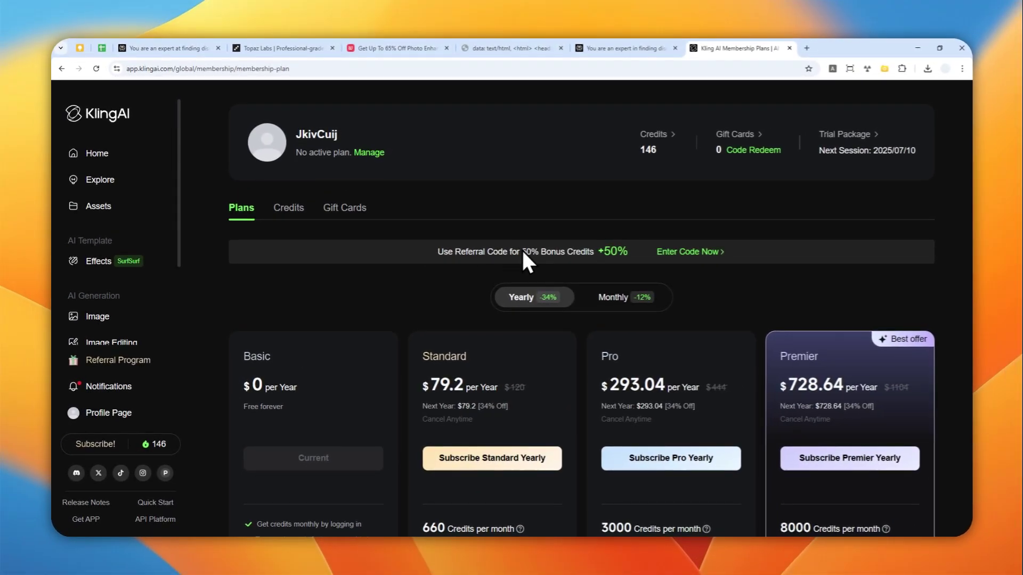
# Step: Paste and apply referral code 7BDFNEUTXBY8, then return to the Perplexity answer
pyautogui.click(694, 251)
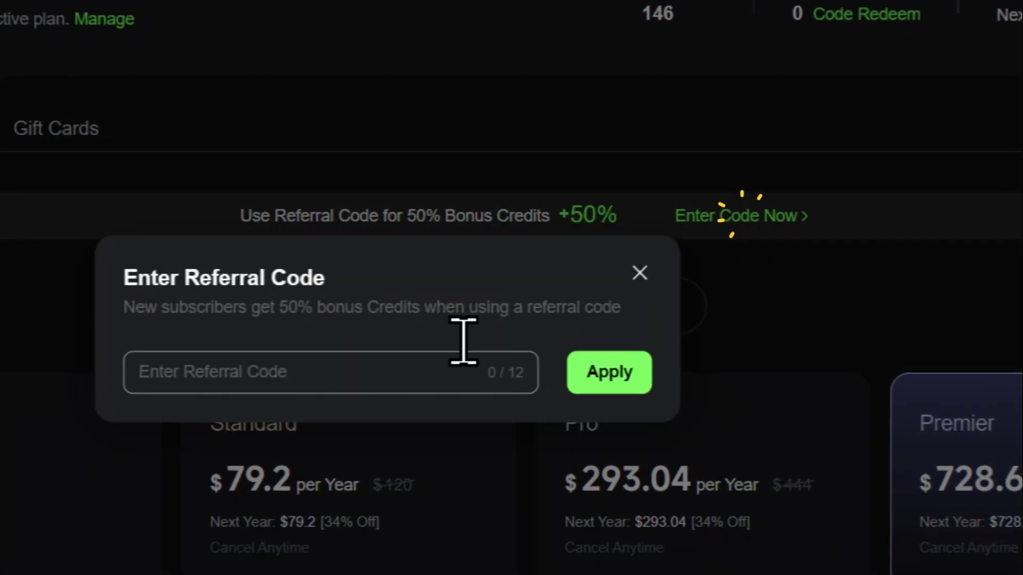
pyautogui.rightClick(261, 356)
pyautogui.click(416, 181)
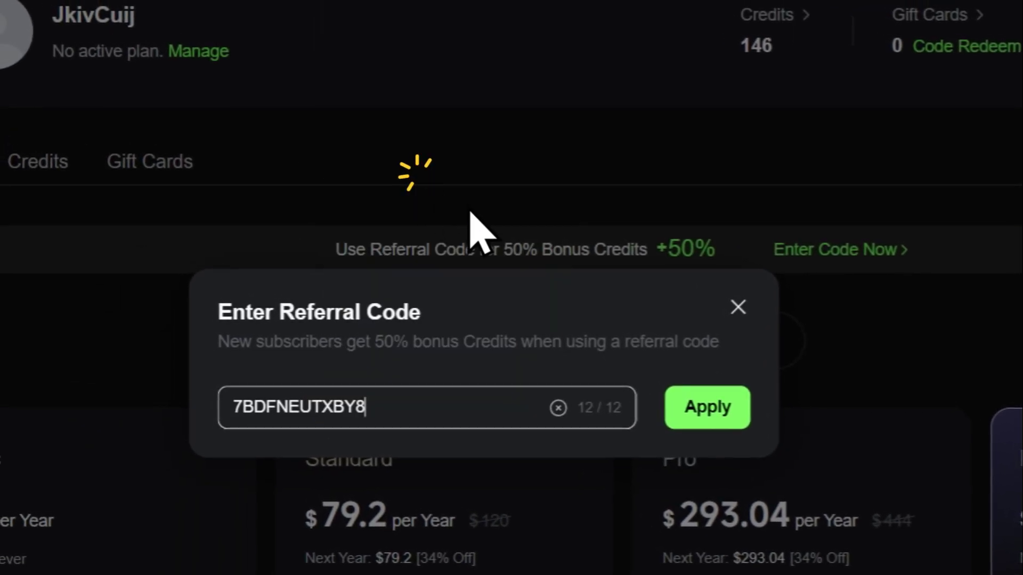
pyautogui.click(689, 399)
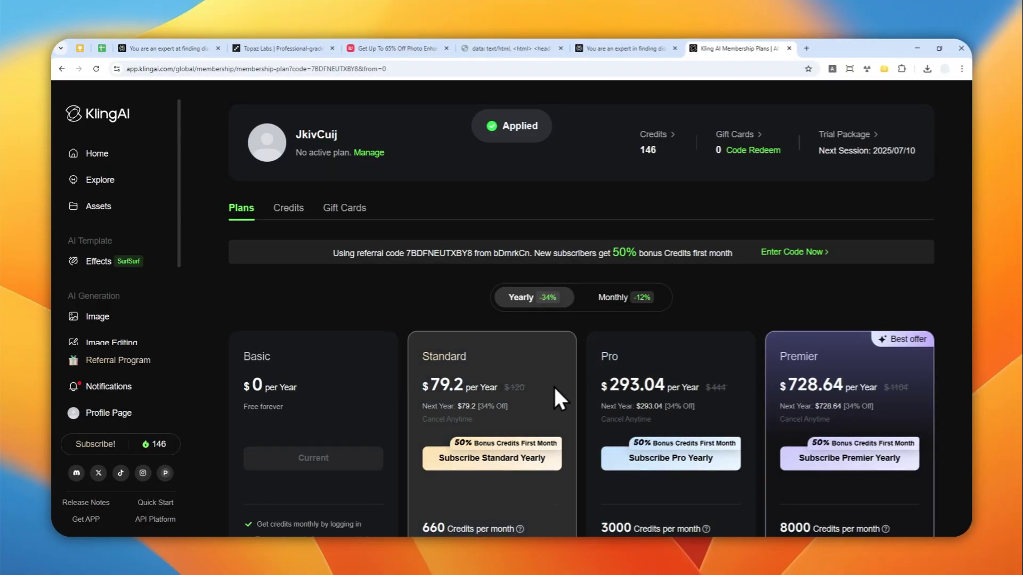
pyautogui.scroll(-2, 495, 384)
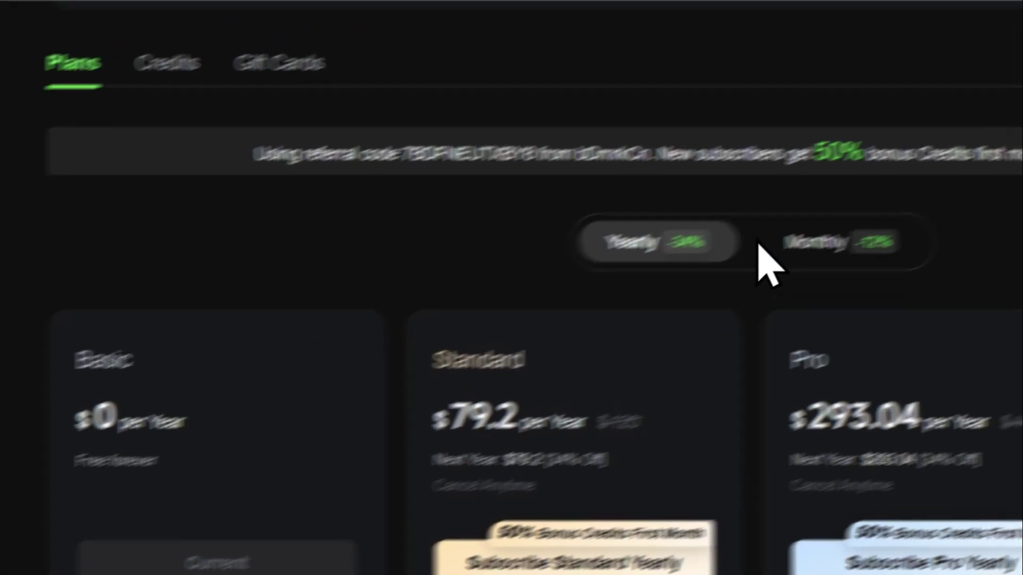
pyautogui.click(568, 32)
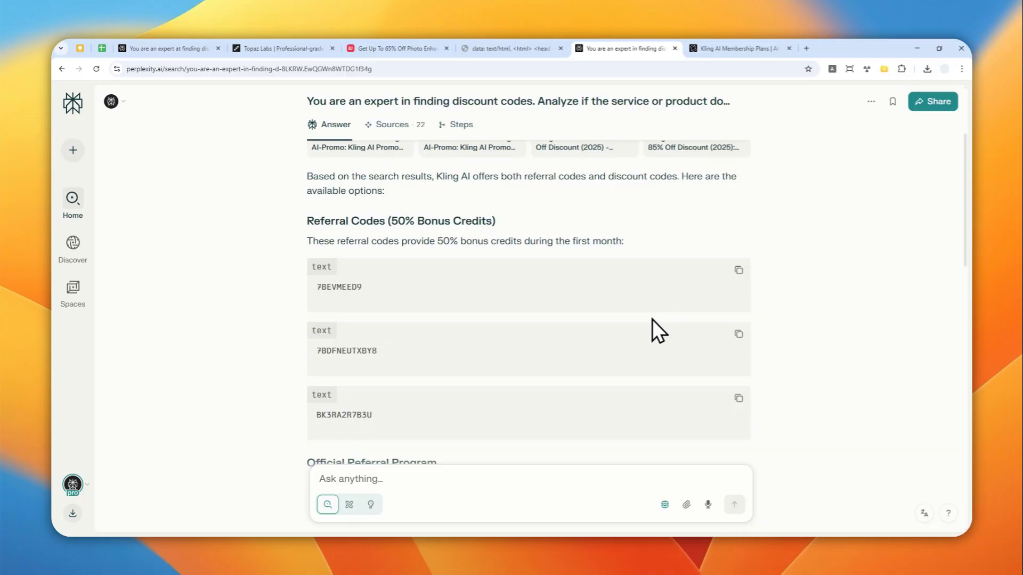
pyautogui.middleClick(651, 319)
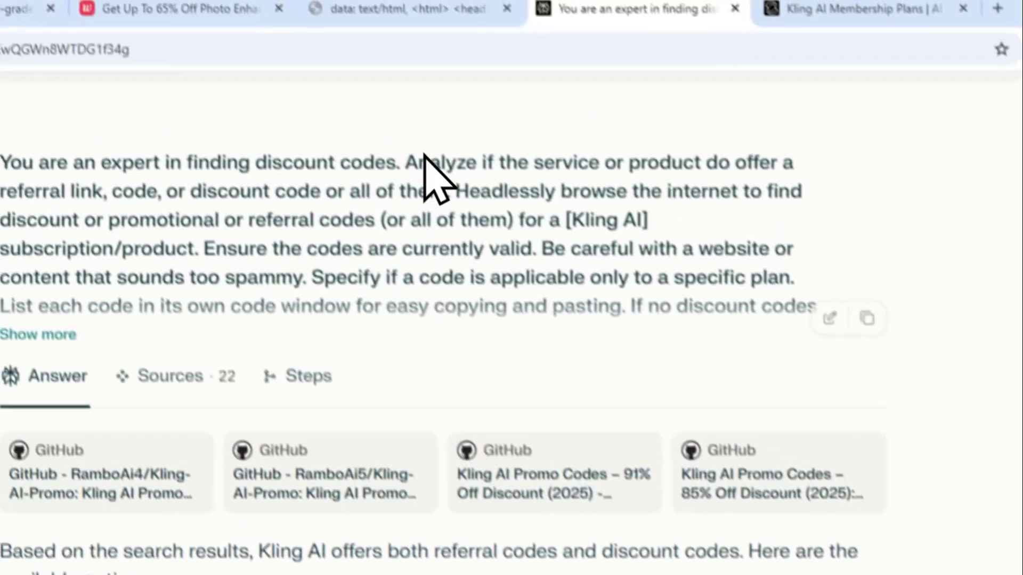
pyautogui.click(434, 14)
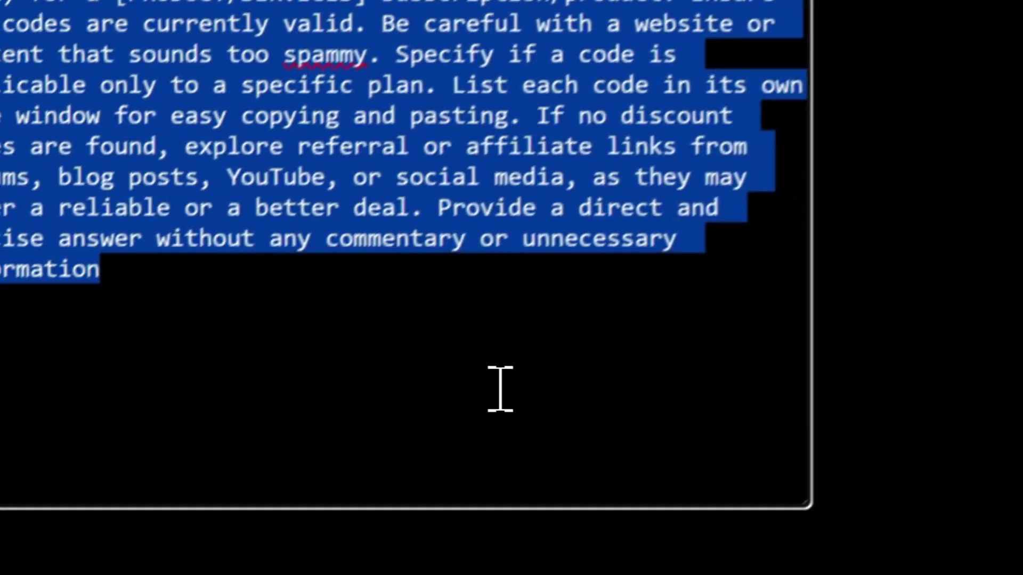
pyautogui.click(362, 364)
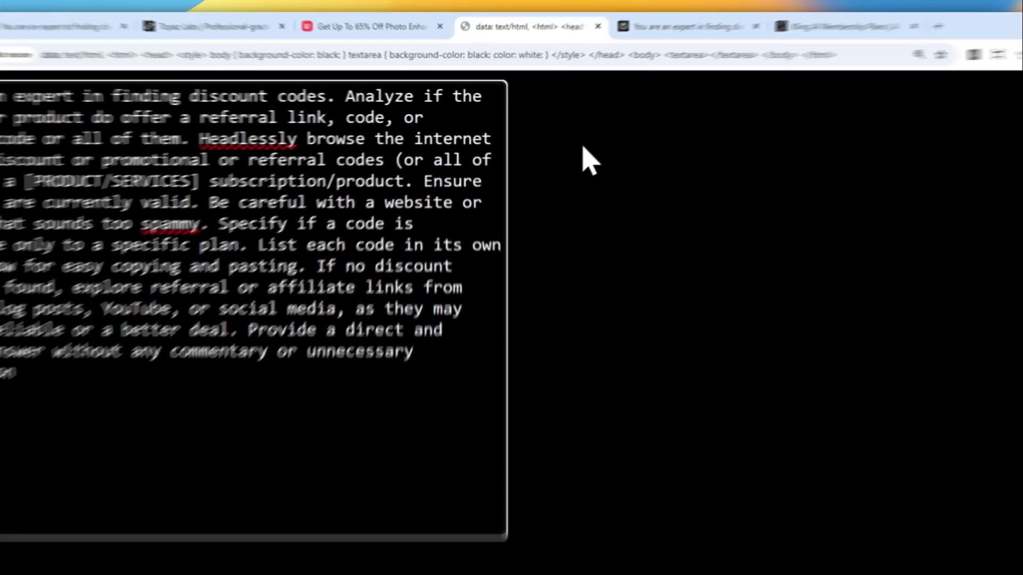
pyautogui.click(621, 48)
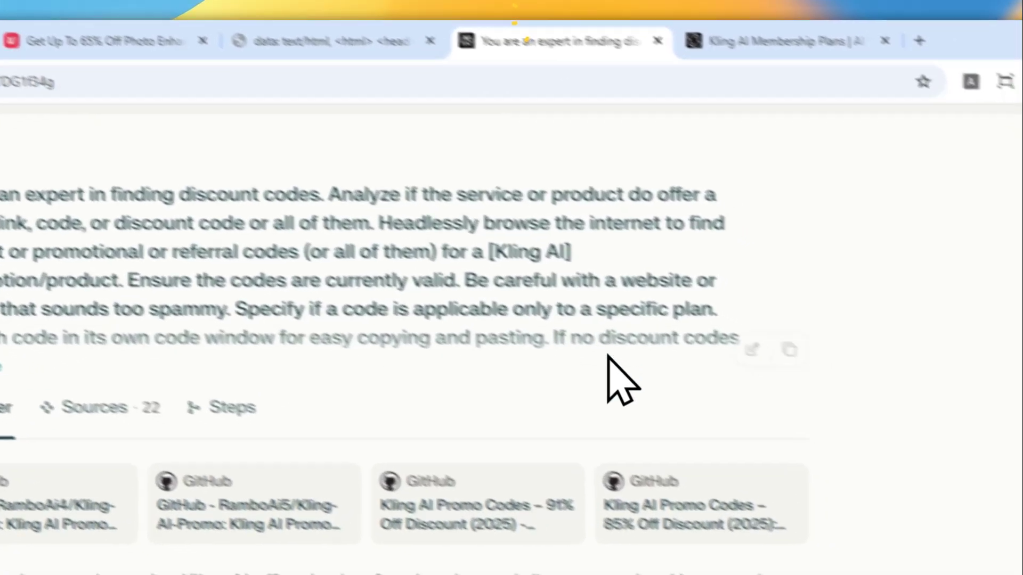
pyautogui.scroll(-10, 671, 249)
pyautogui.scroll(1, 684, 236)
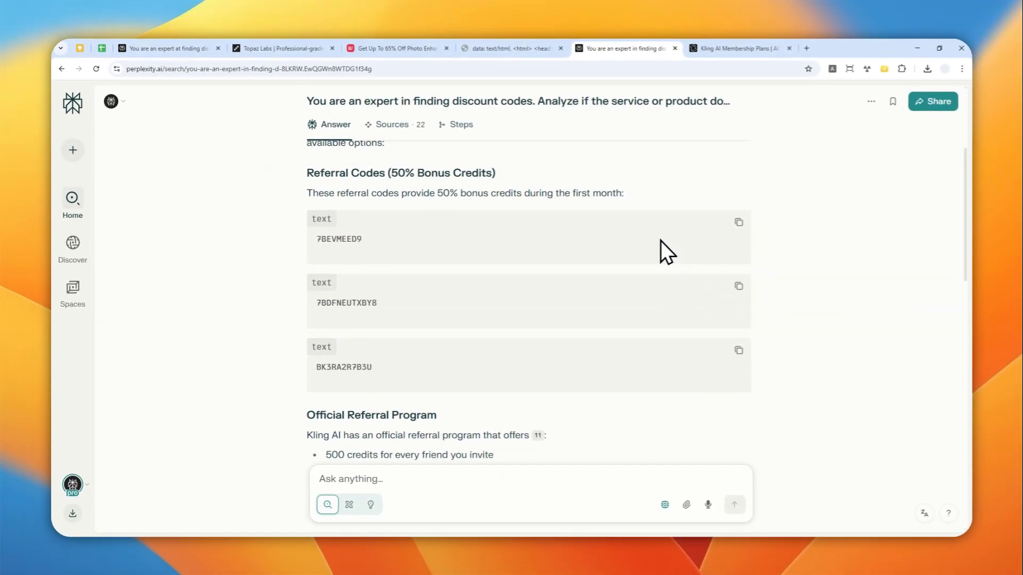